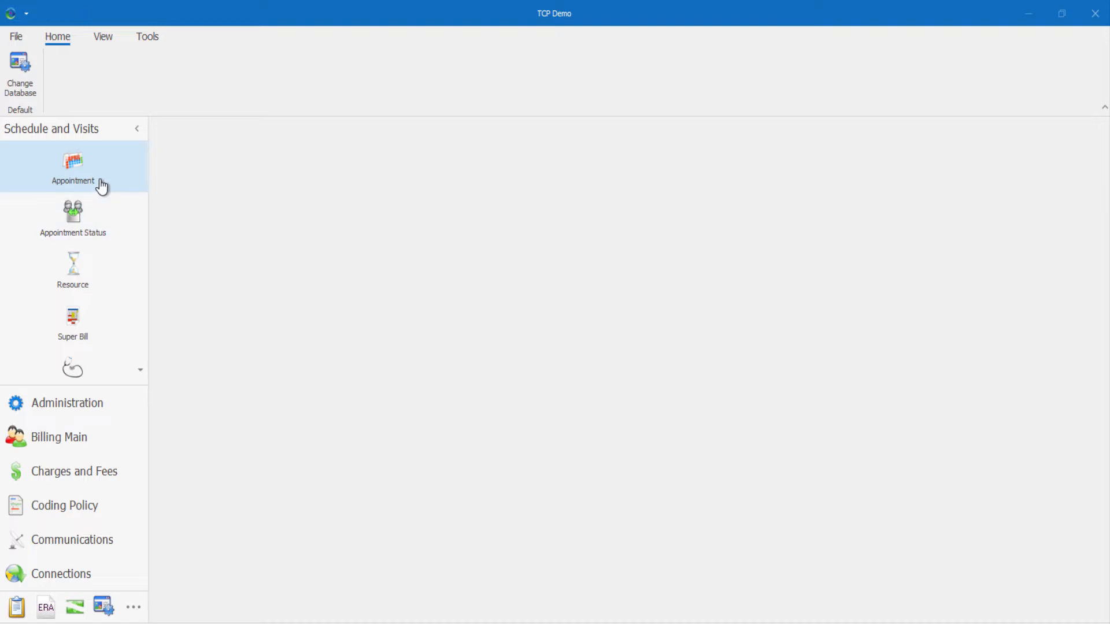
Open October 23, 2020 appointments in Grid View, then return to the Scheduler layout.
left_click(54, 186)
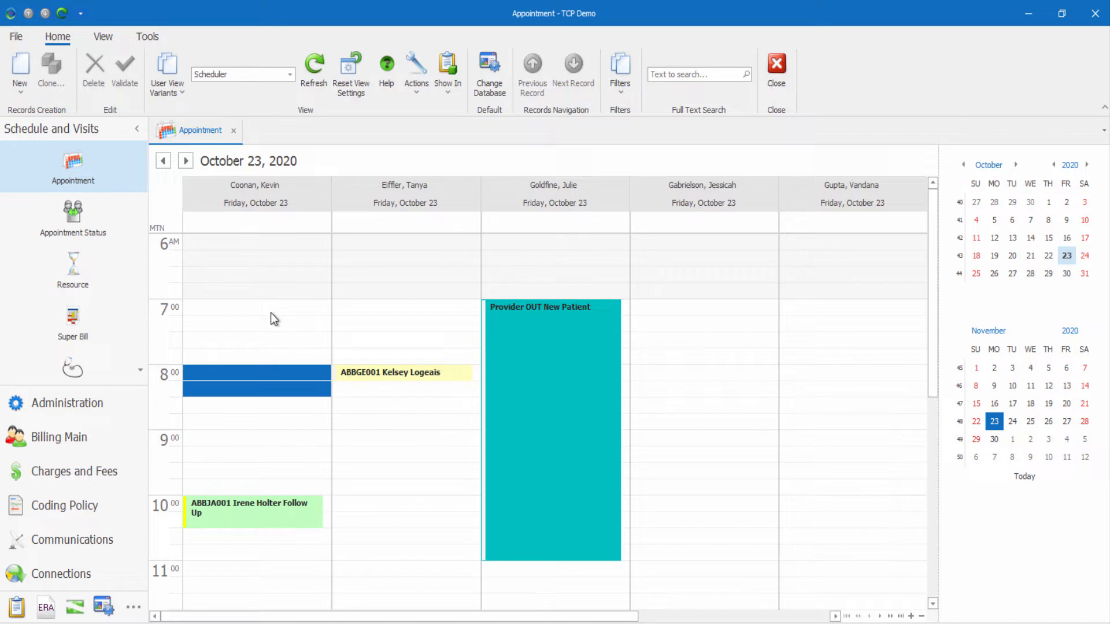
left_click(290, 74)
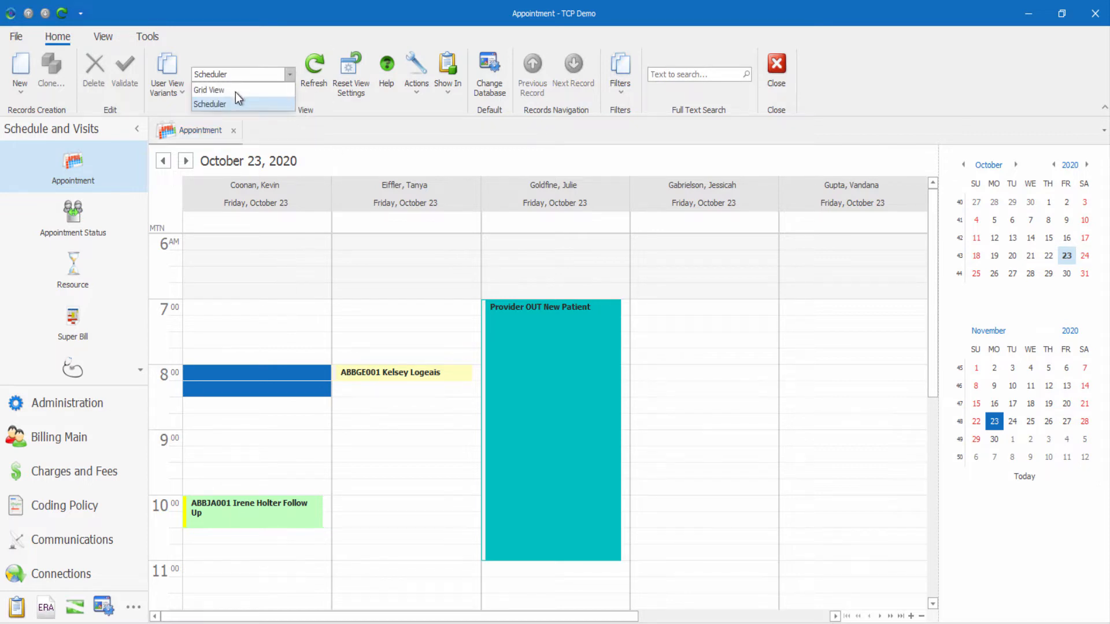
left_click(234, 100)
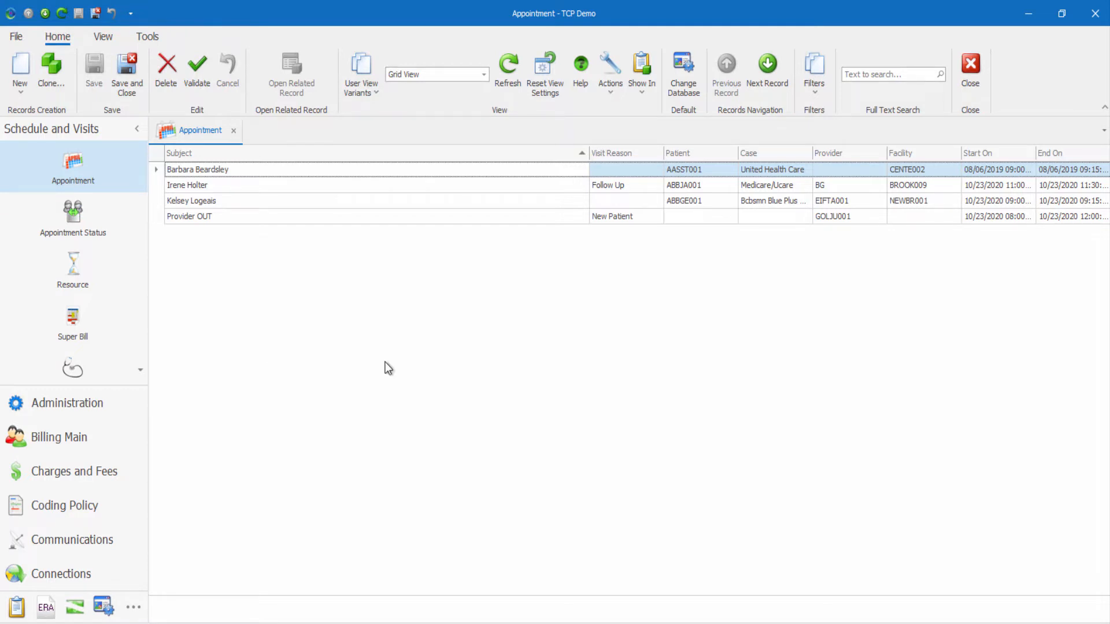
left_click(459, 74)
left_click(425, 102)
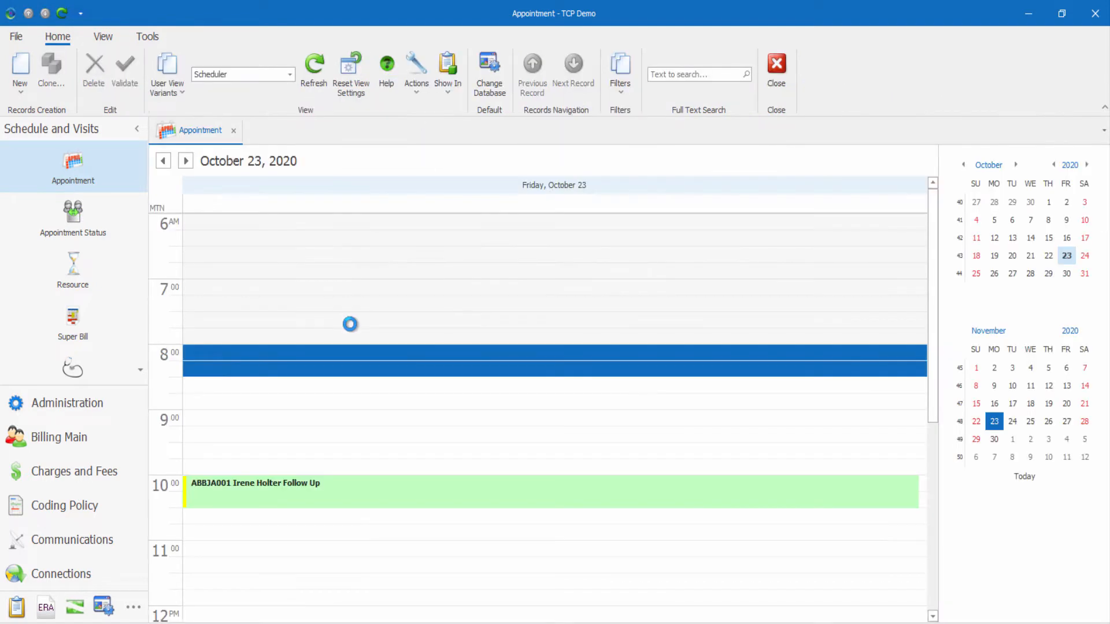
Check the time ruler's time-scale options without changes, then open Tools > Settings.
right_click(164, 271)
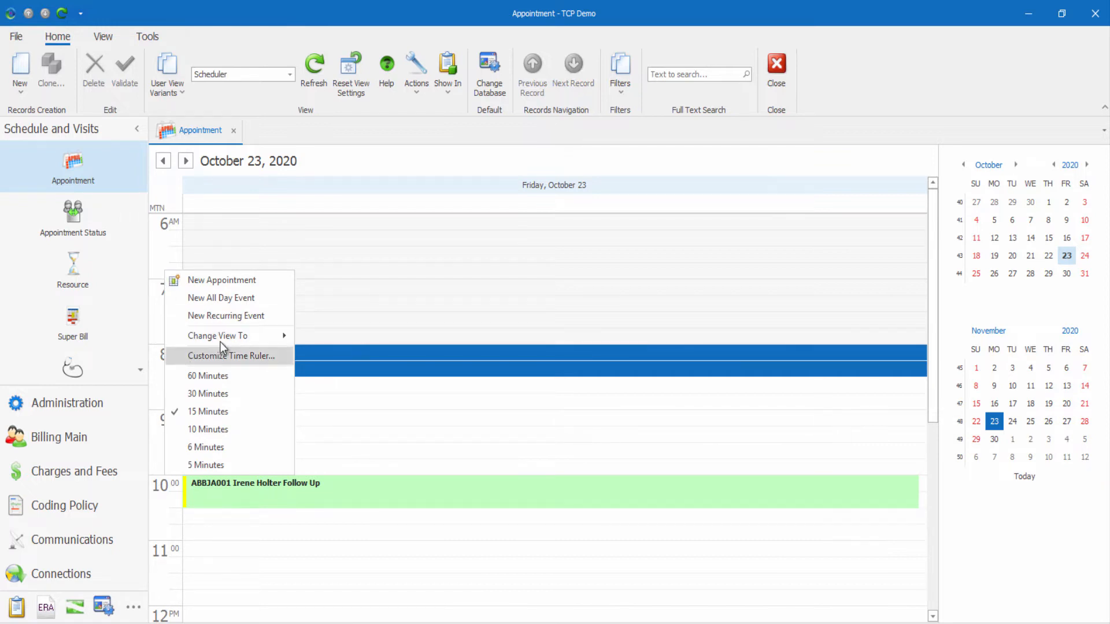
mouse_move(221, 342)
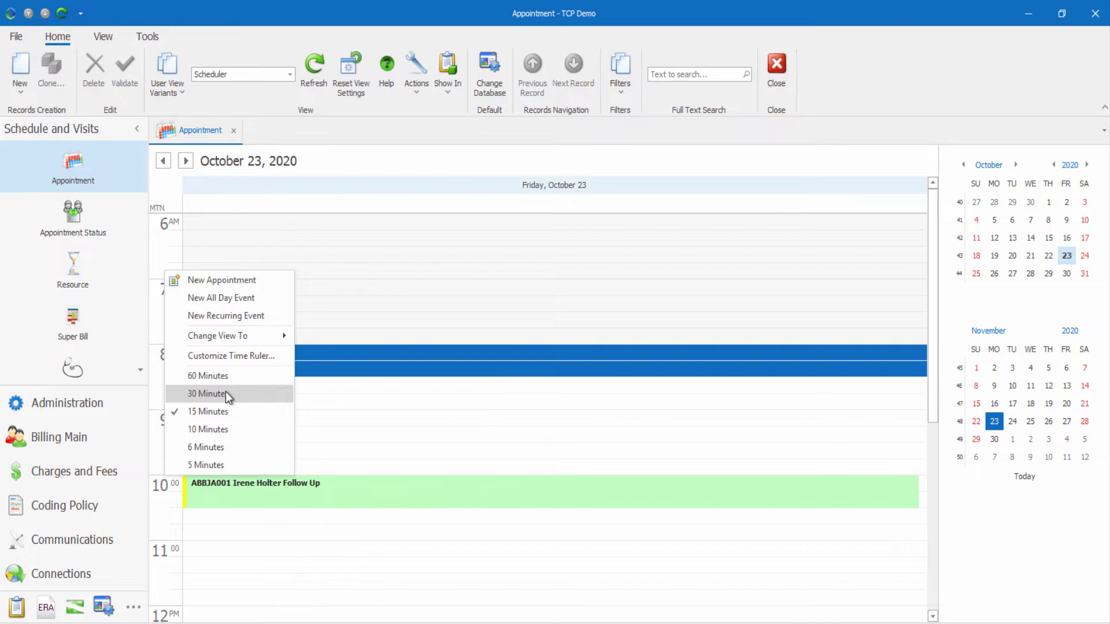
left_click(361, 400)
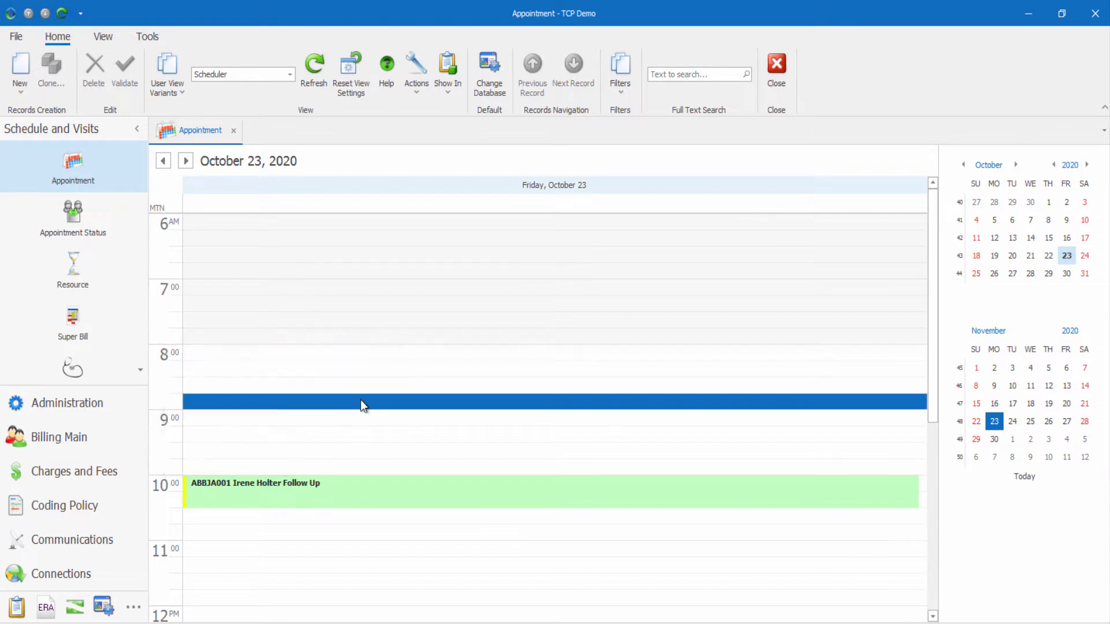
left_click(155, 38)
left_click(170, 81)
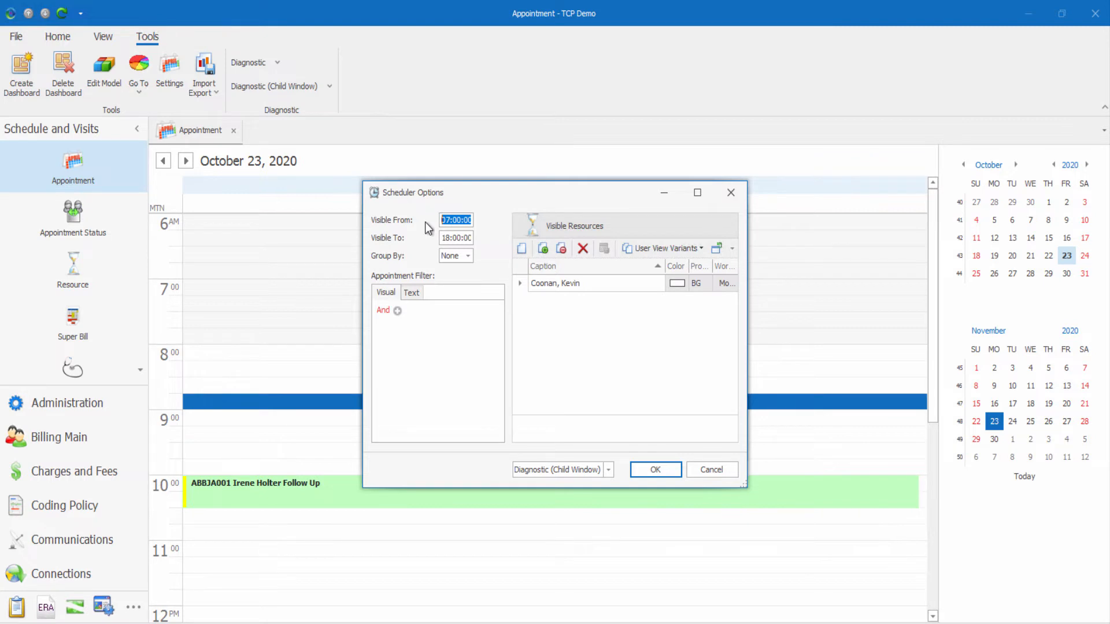
Add the first seven provider resources to Visible Resources in Scheduler Options.
left_click(455, 258)
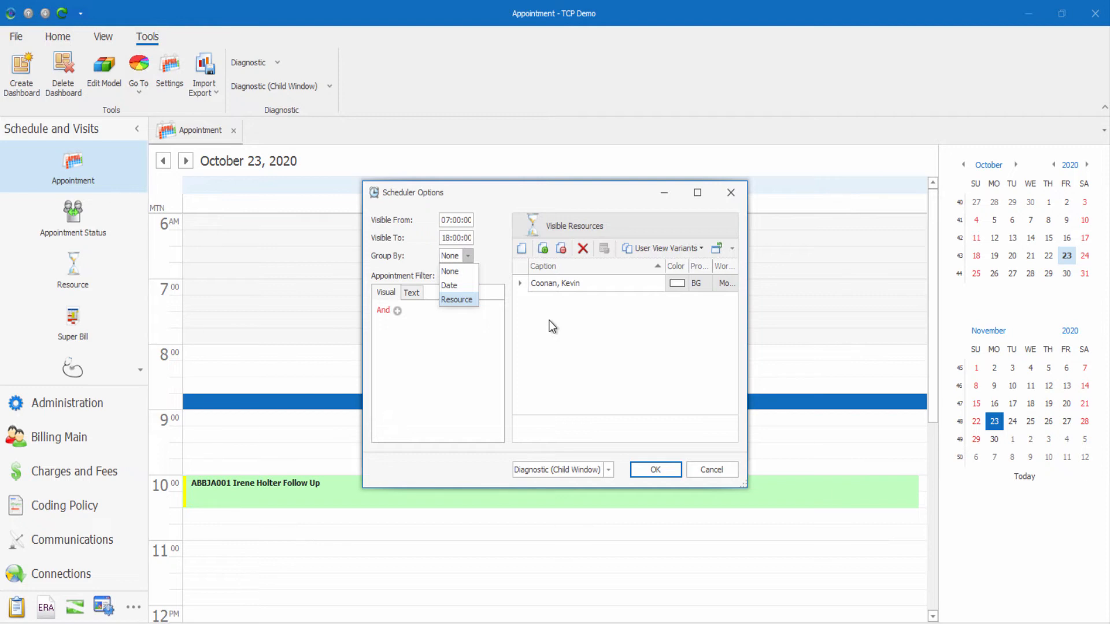
left_click(542, 248)
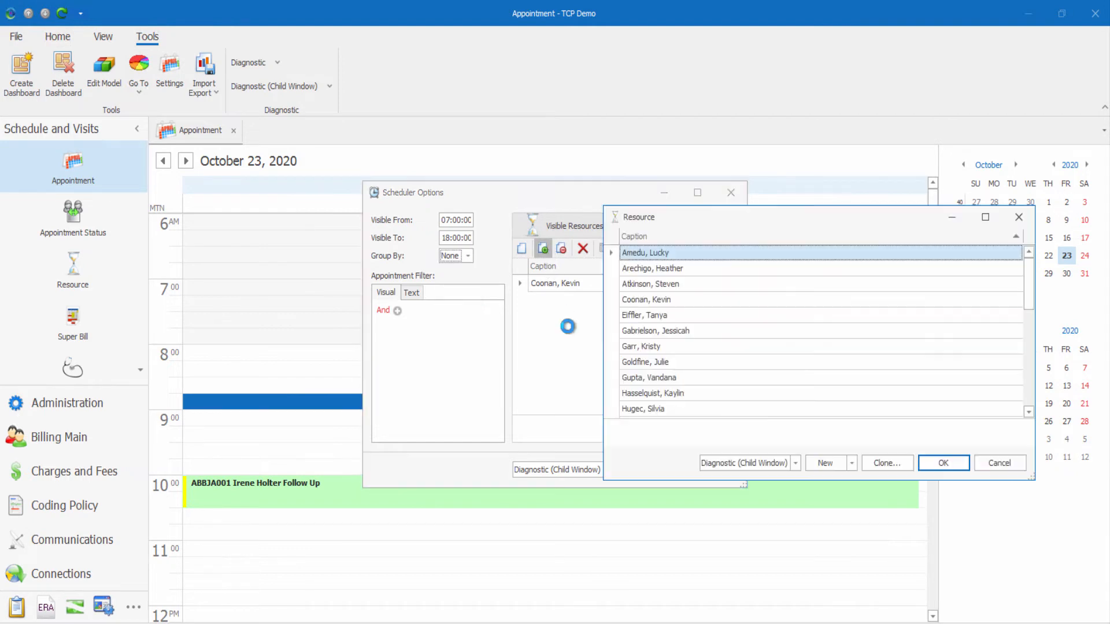
left_click(660, 347, "shift")
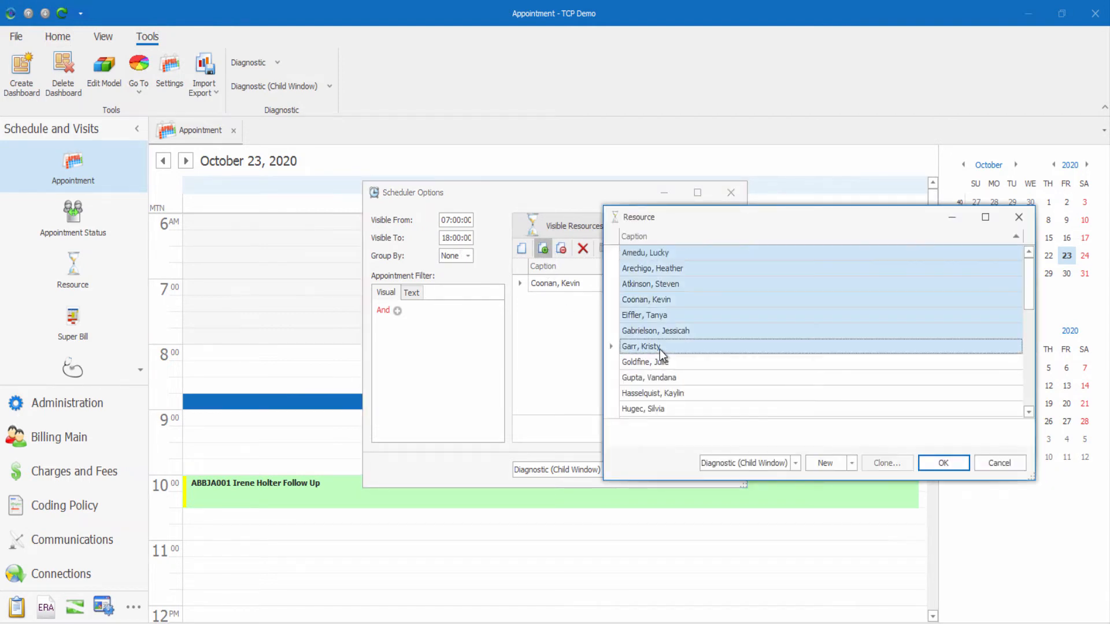
left_click(942, 463)
left_click(467, 256)
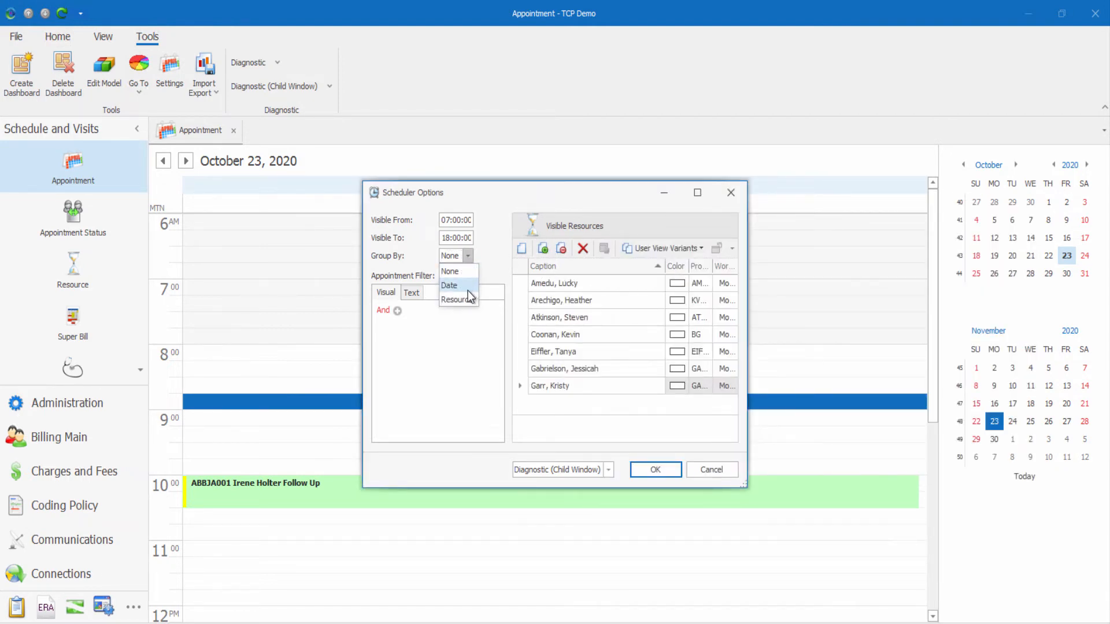
Set Group By to Date, save and acknowledge the settings change, then close the Appointment tab.
left_click(458, 285)
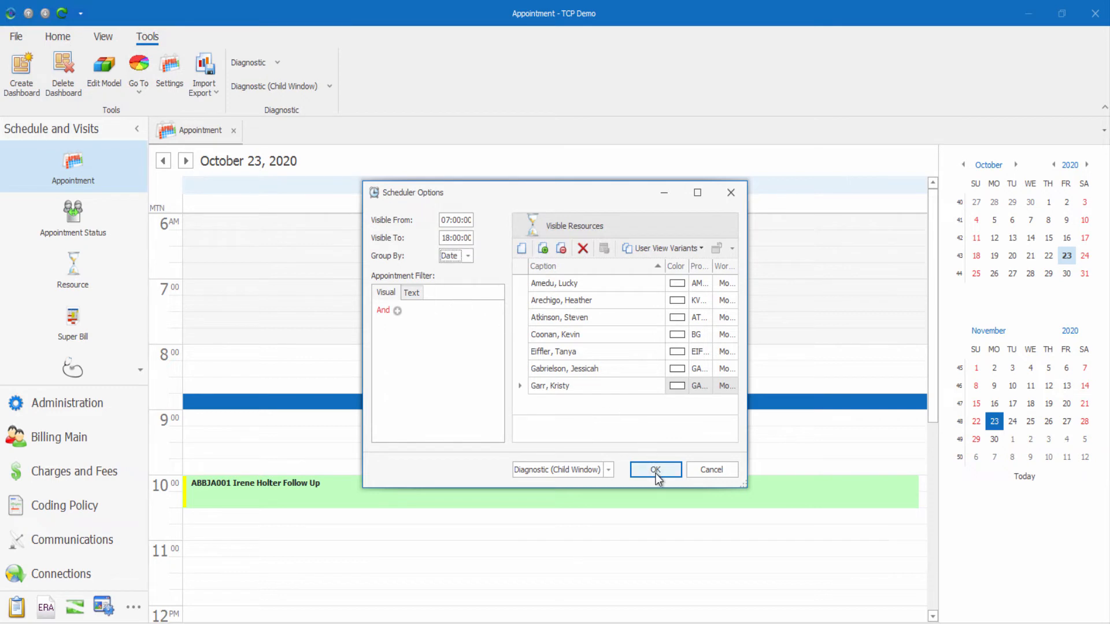
left_click(656, 474)
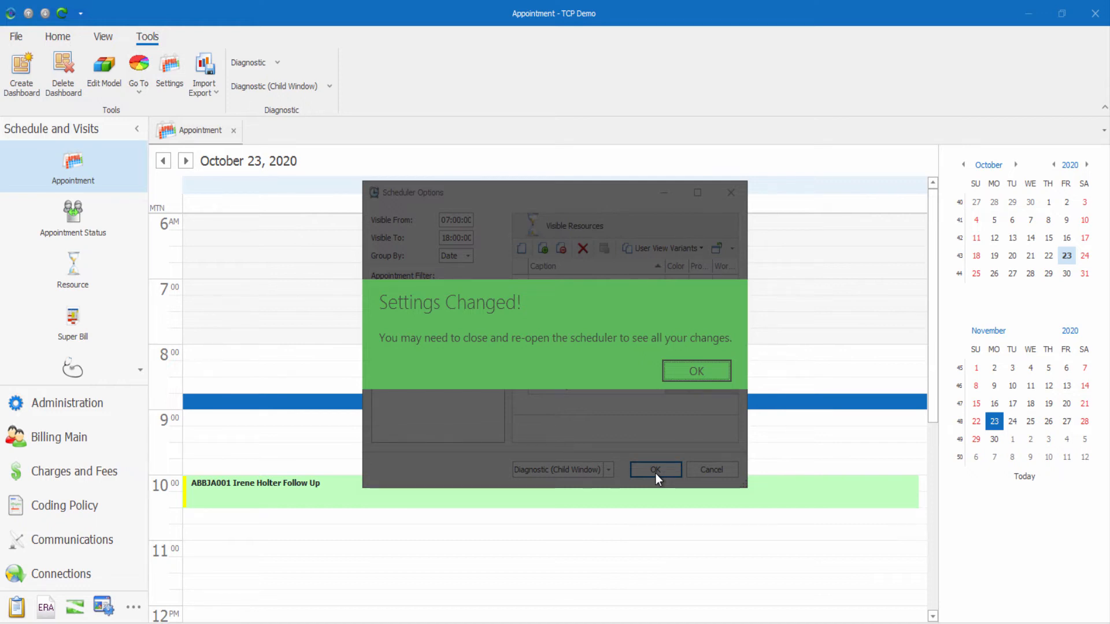
left_click(702, 372)
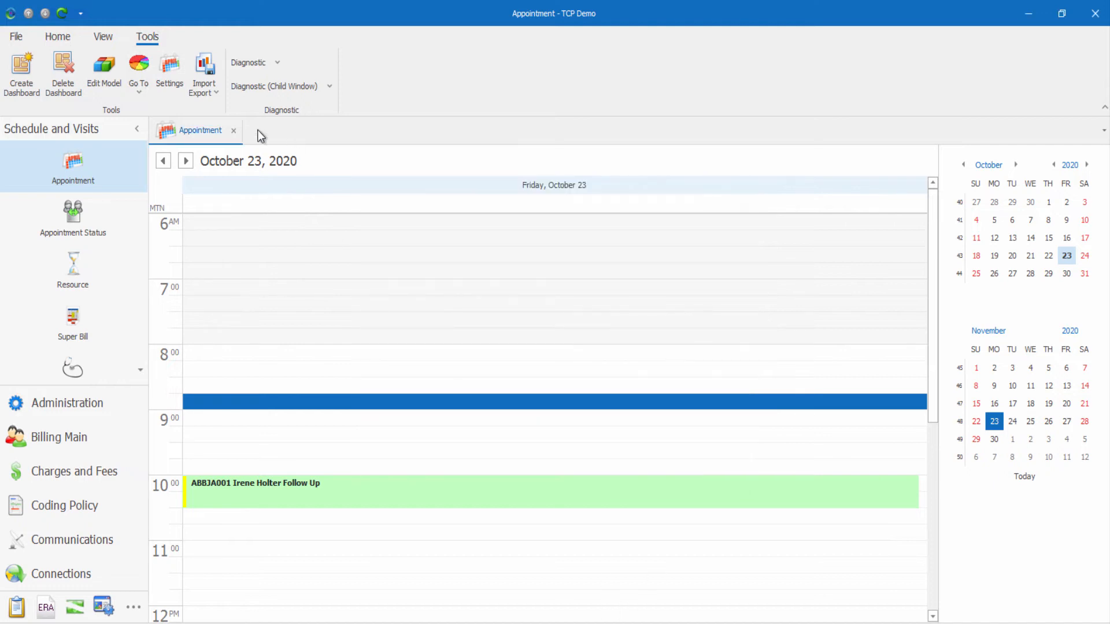
left_click(234, 131)
Reopen Appointments with separate provider columns, then show the four appointments in Grid View.
left_click(72, 161)
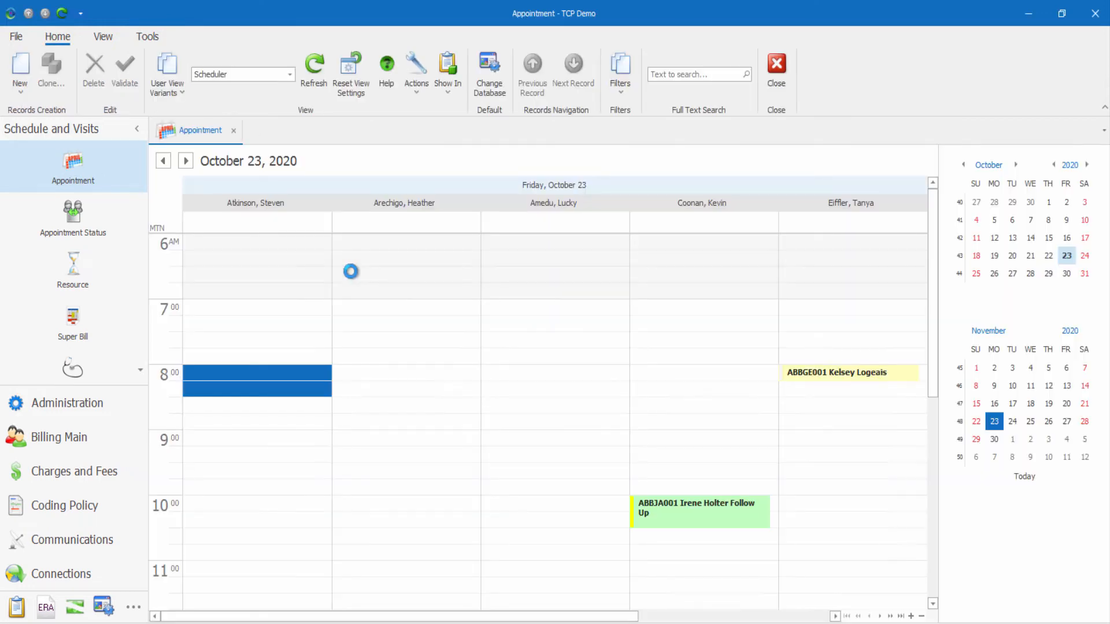
left_click(386, 334)
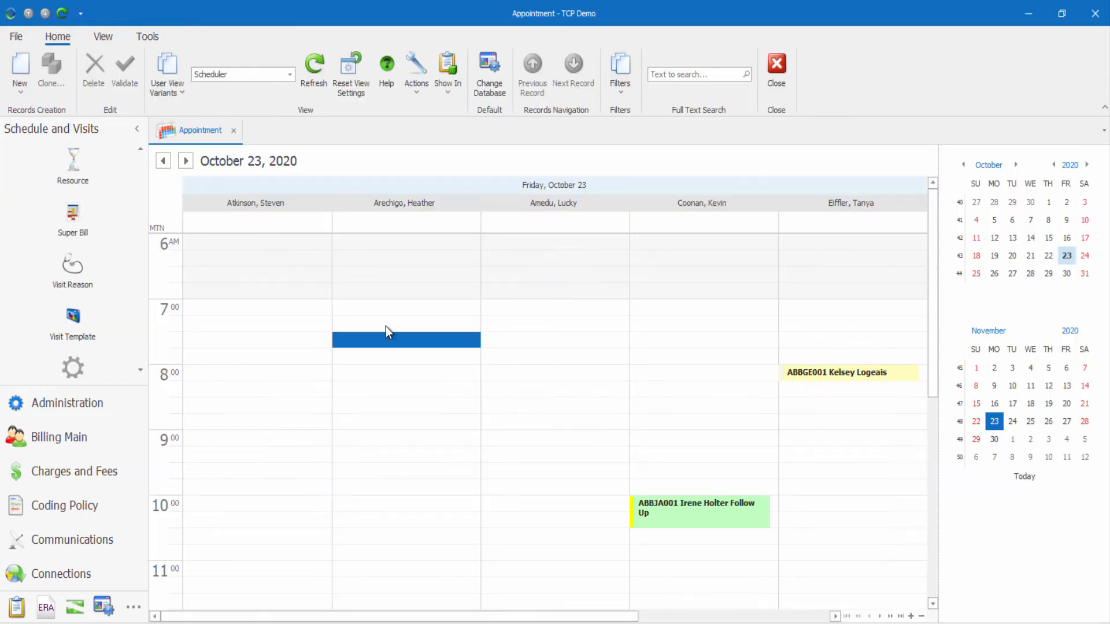
left_click(289, 74)
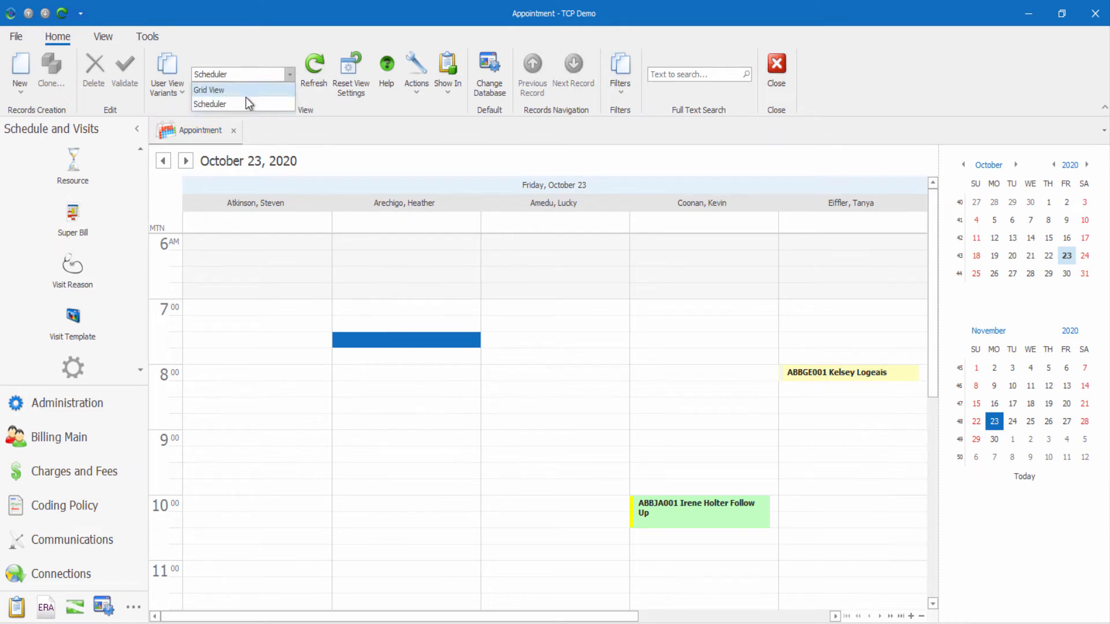
left_click(244, 93)
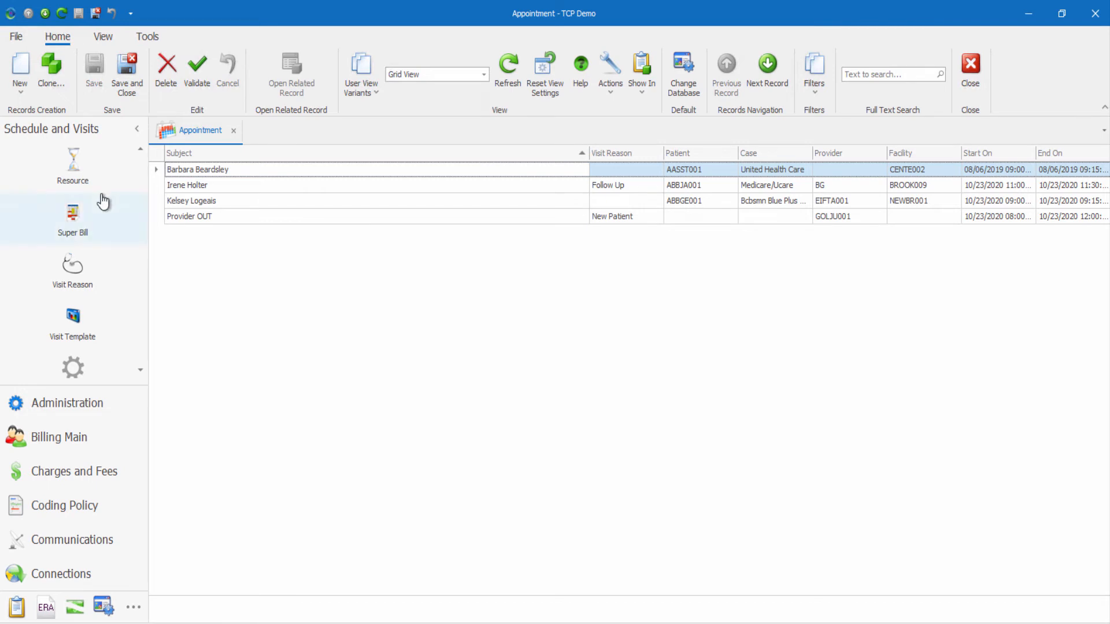
scroll(99, 203, "up", 2)
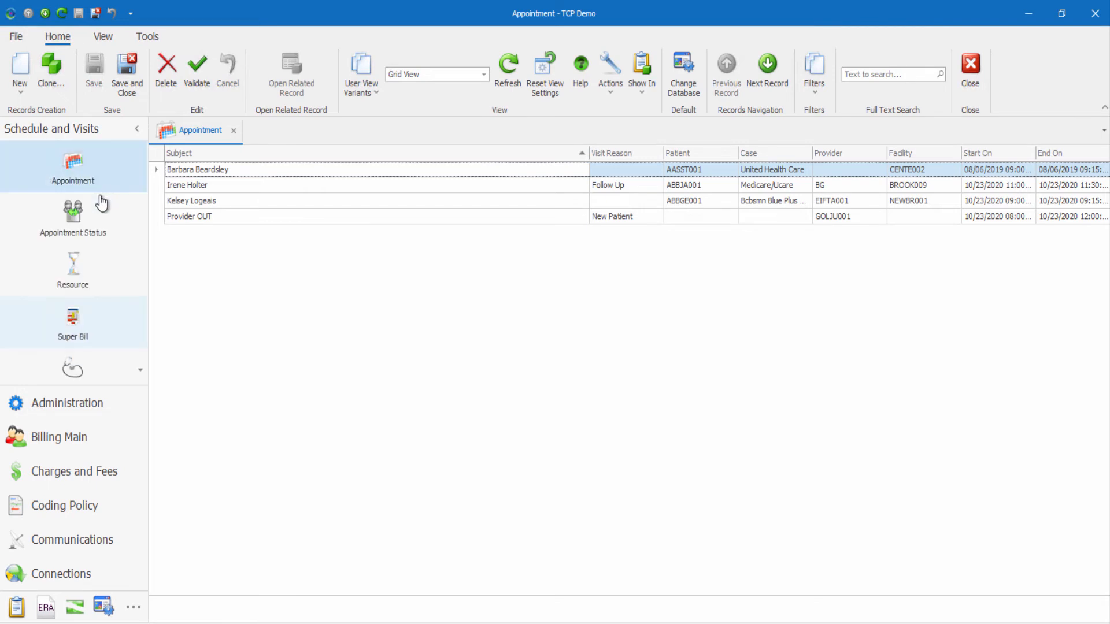
Open the Appointment Status list, then the Resource list of 30 providers.
left_click(85, 236)
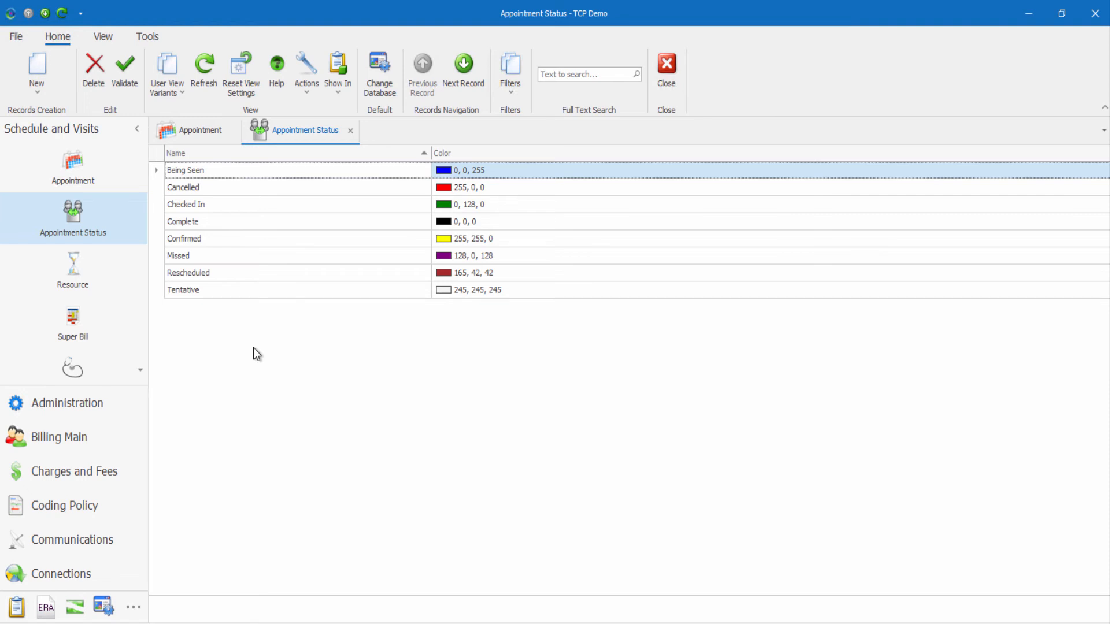
left_click(83, 293)
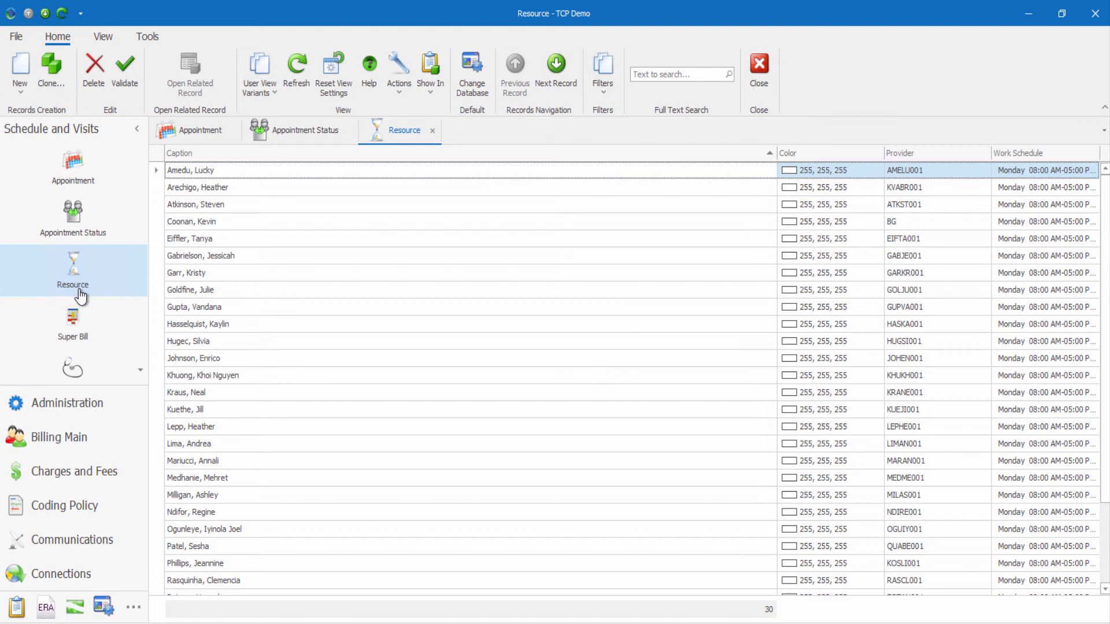
Open the fourth provider's record and review its caption, colour and Monday–Friday 08:00–05:00 schedule.
left_click(257, 223)
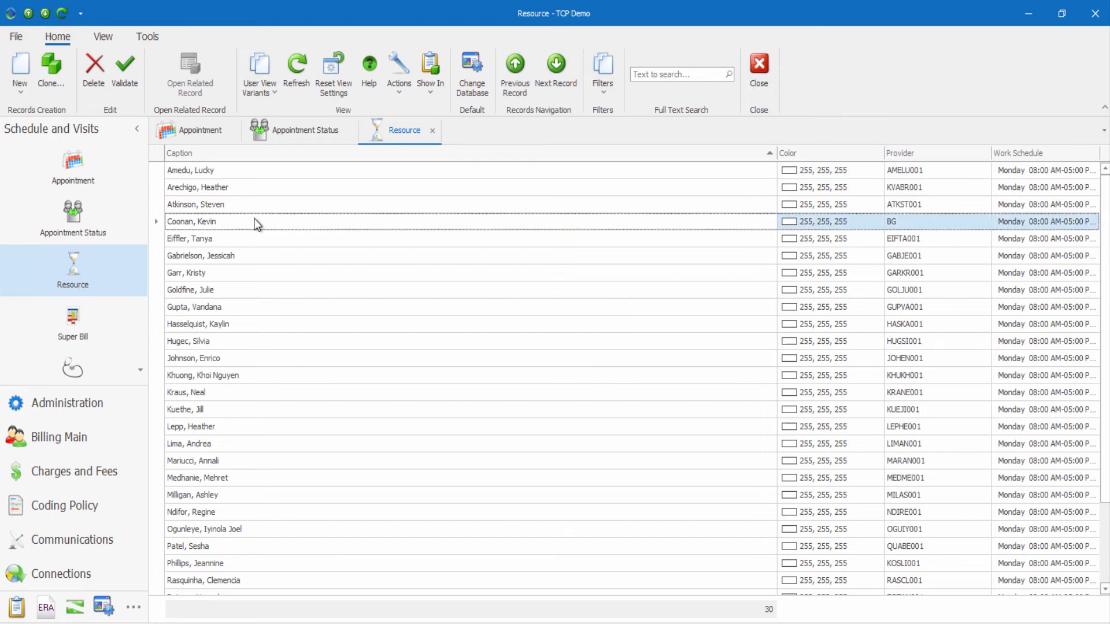
double_click(257, 223)
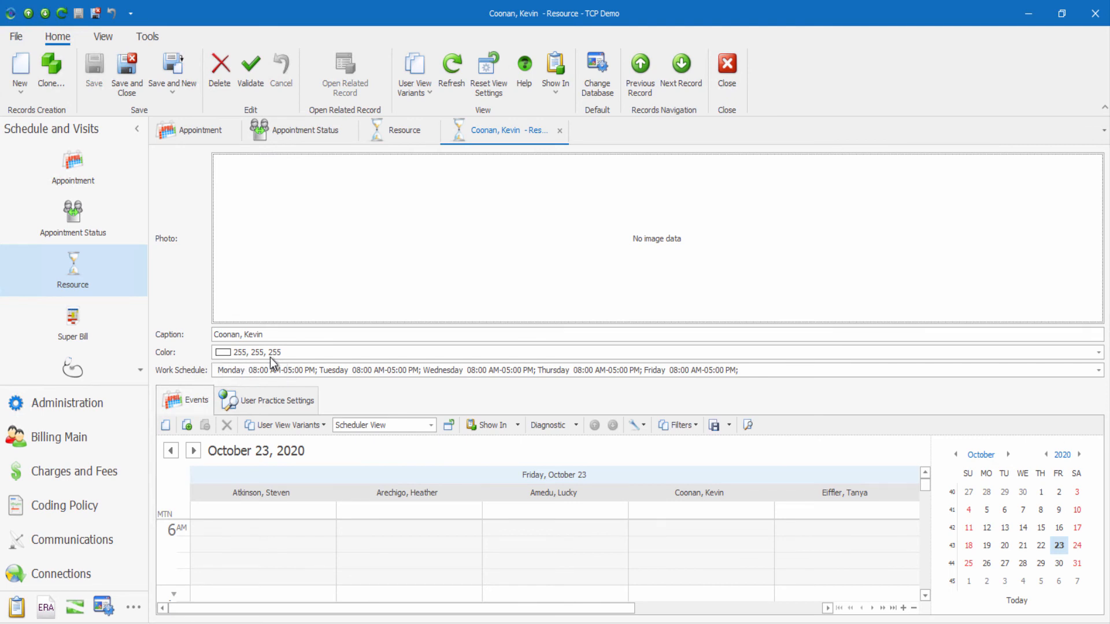
key("Tab")
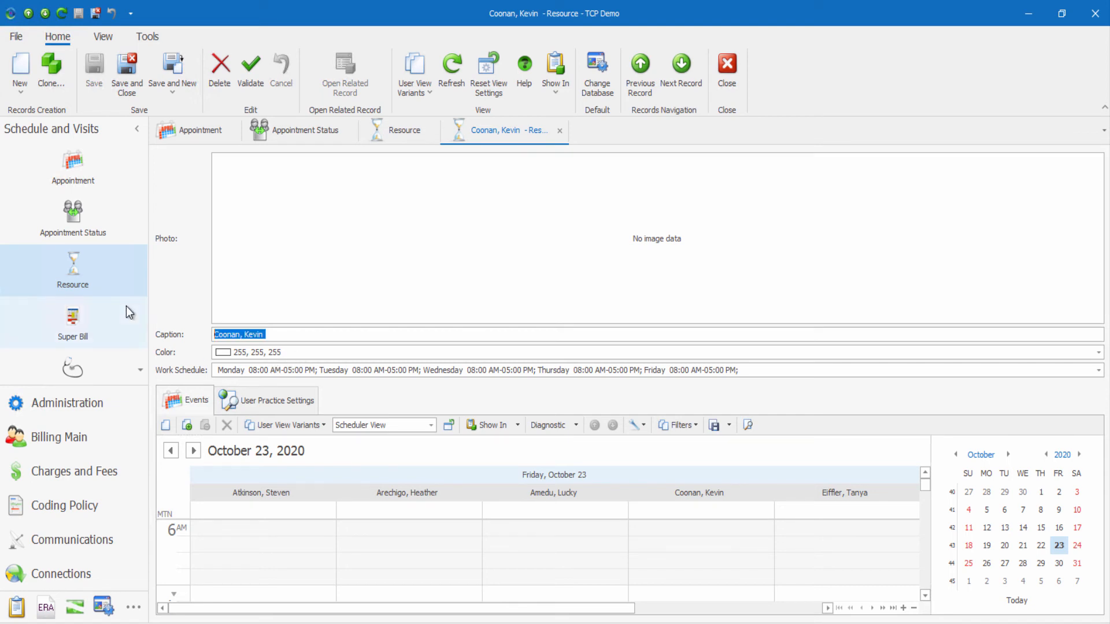
scroll(128, 310, "down", 2)
scroll(104, 335, "down", 1)
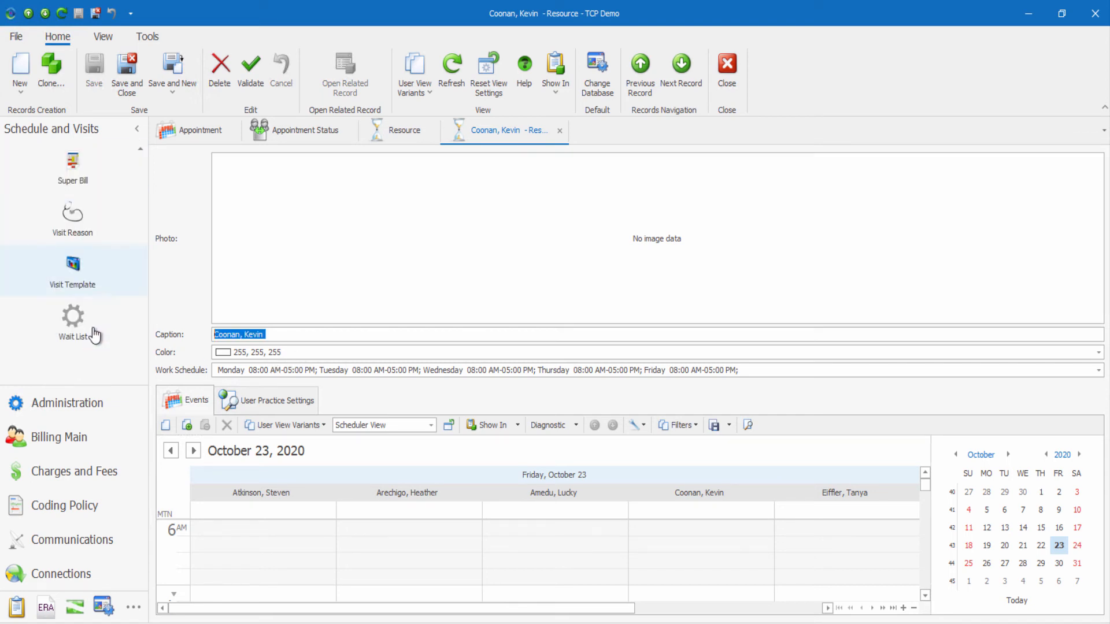
Open the Visit Reason list (Block, Follow Up, New Patient) and the New Patient entry.
left_click(79, 231)
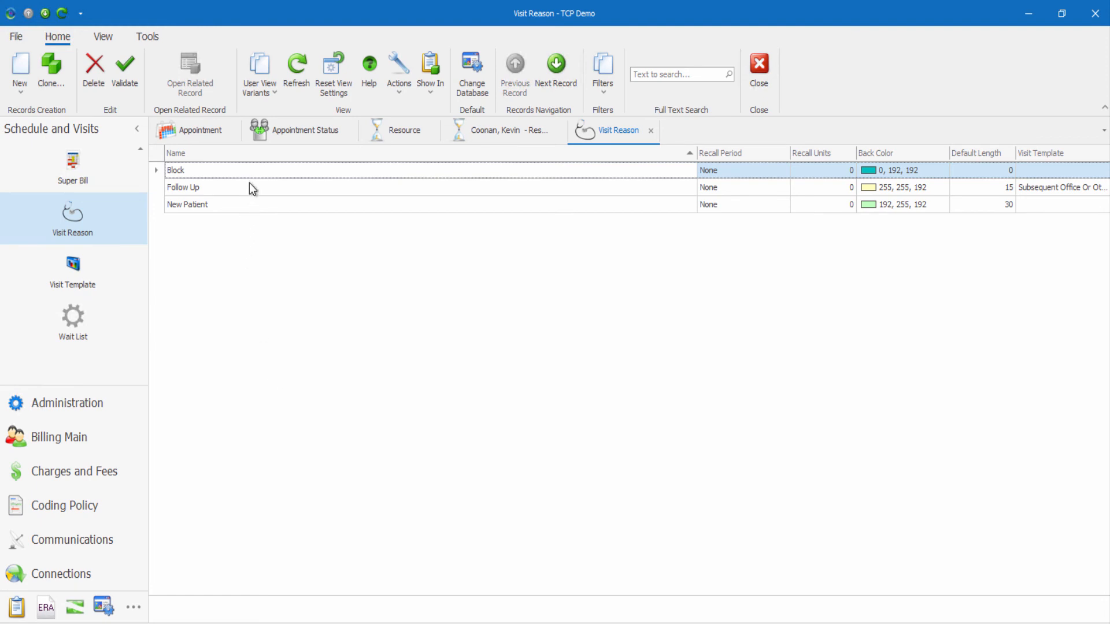
double_click(210, 204)
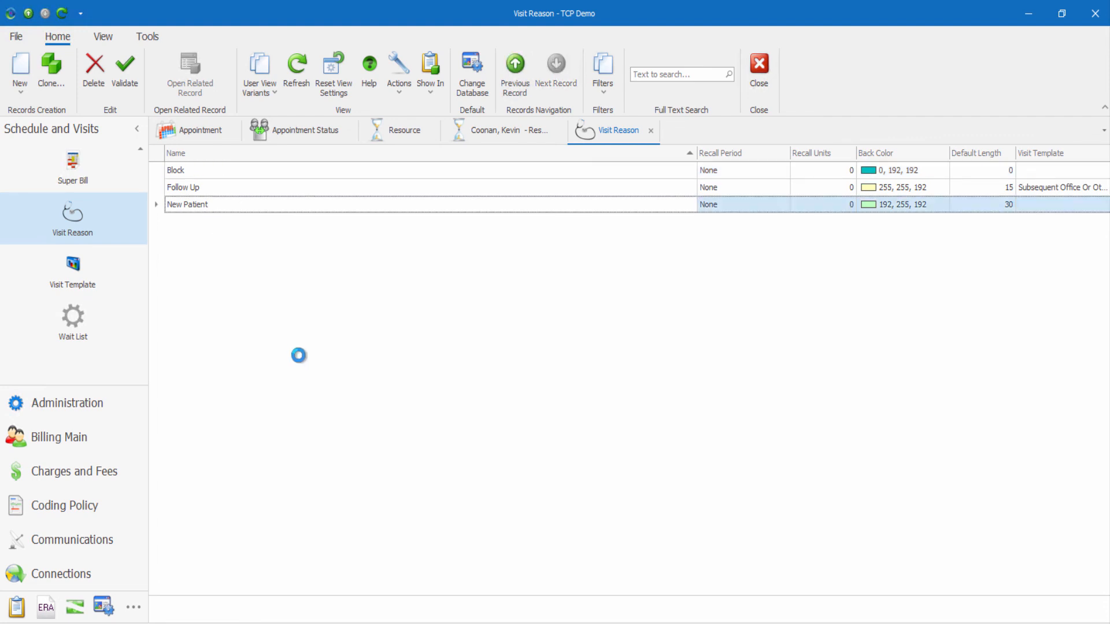